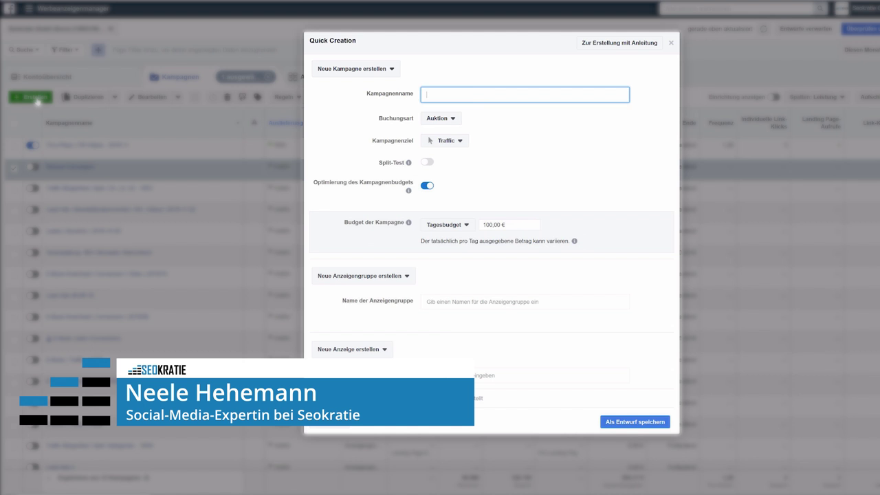
Set the new campaign's objective to Conversions and name the campaign "Dynamic Ads Kampagne".
{"action": "left_click", "coordinate": [460, 142]}
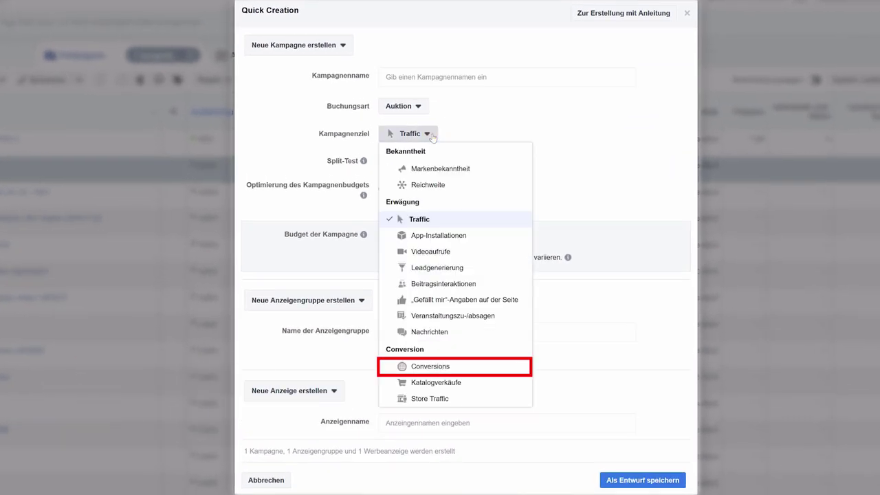
{"action": "left_click", "coordinate": [450, 370]}
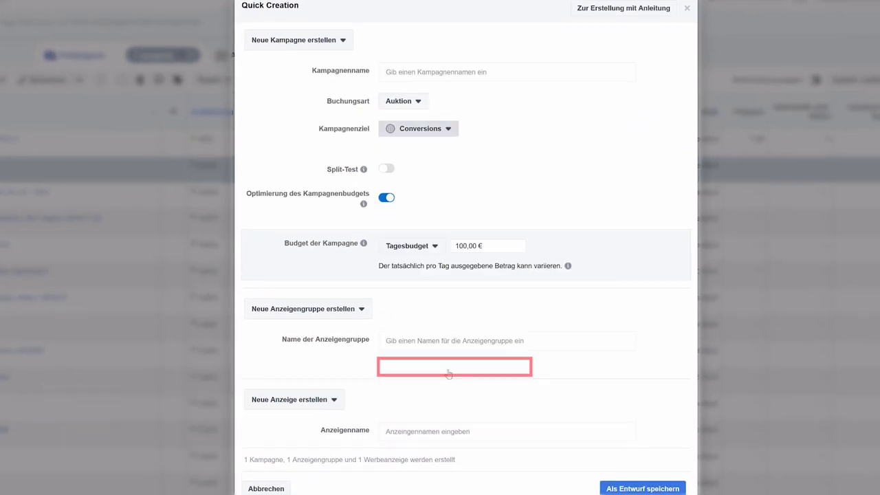
{"action": "left_click", "coordinate": [454, 71]}
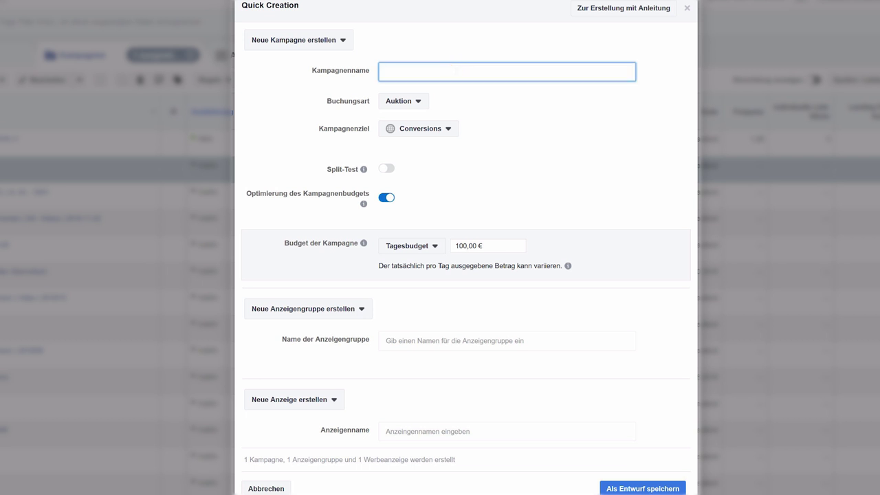
{"action": "type", "text": "Dynamic Ads Kampagne"}
Name the ad set "Dynamic Ads Anzeigengruppe" and the ad "Dynamic Ads Anzeige", and save the campaign as a draft.
{"action": "left_click", "coordinate": [423, 342]}
{"action": "type", "text": "Dynamic Ads Anzeigengruppe"}
{"action": "left_click", "coordinate": [423, 431]}
{"action": "type", "text": "Dynamic Ads Anzeige"}
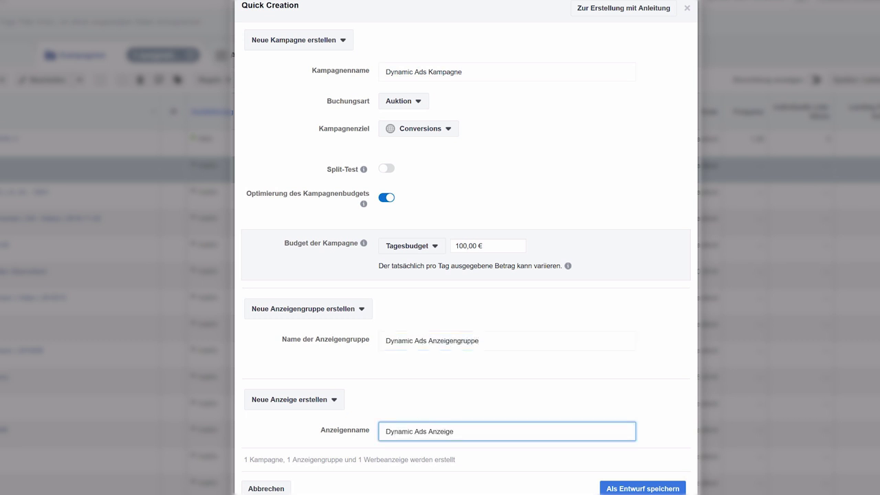
{"action": "left_click", "coordinate": [646, 489]}
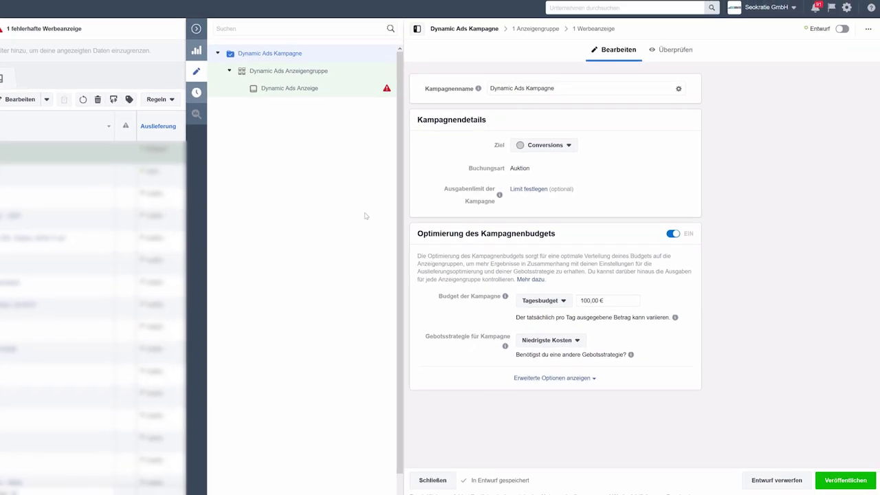
Turn on dynamic creative (Dynamische Anzeigengestaltung) for the ad set Dynamic Ads Anzeigengruppe.
{"action": "left_click", "coordinate": [323, 72]}
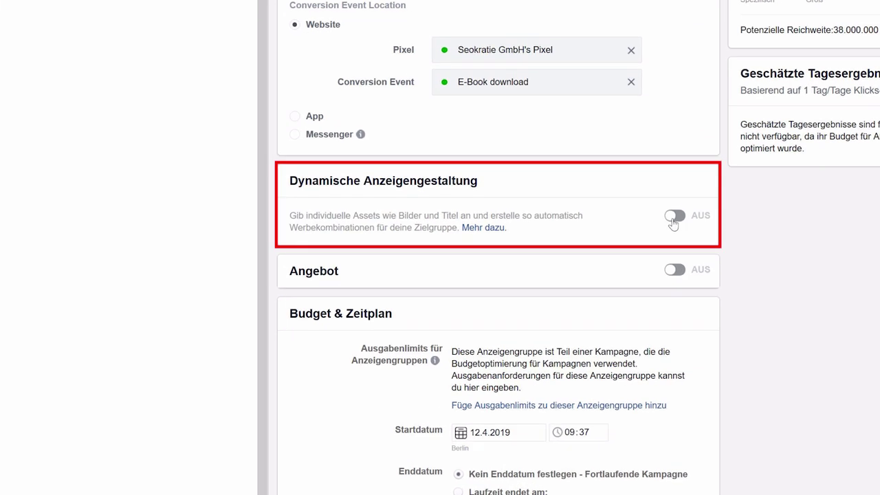
{"action": "left_click", "coordinate": [674, 218]}
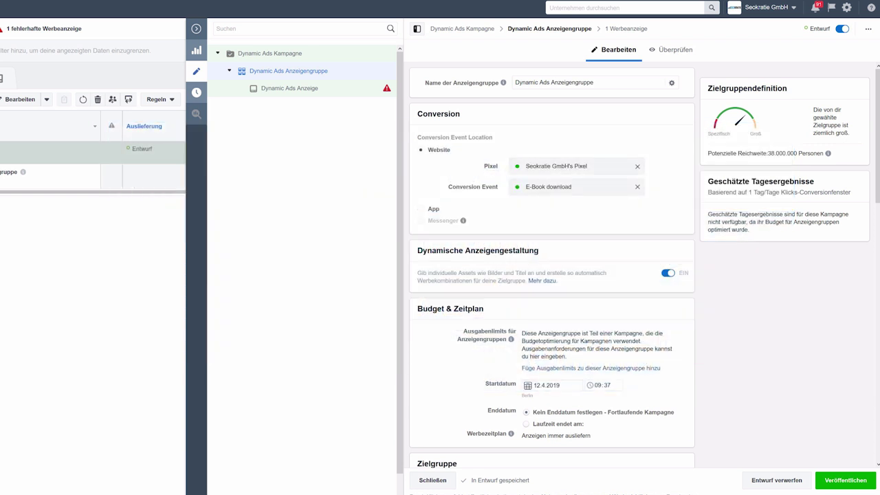
Add the seven 1080 × 1080 newsletter videos from the account's library to the ad Dynamic Ads Anzeige.
{"action": "left_click", "coordinate": [290, 88]}
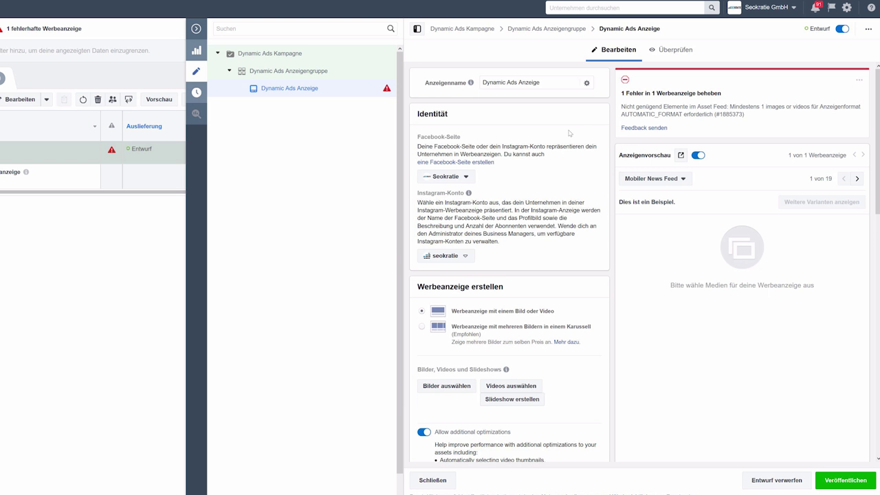
{"action": "scroll", "coordinate": [539, 140], "scroll_direction": "down", "scroll_amount": 1}
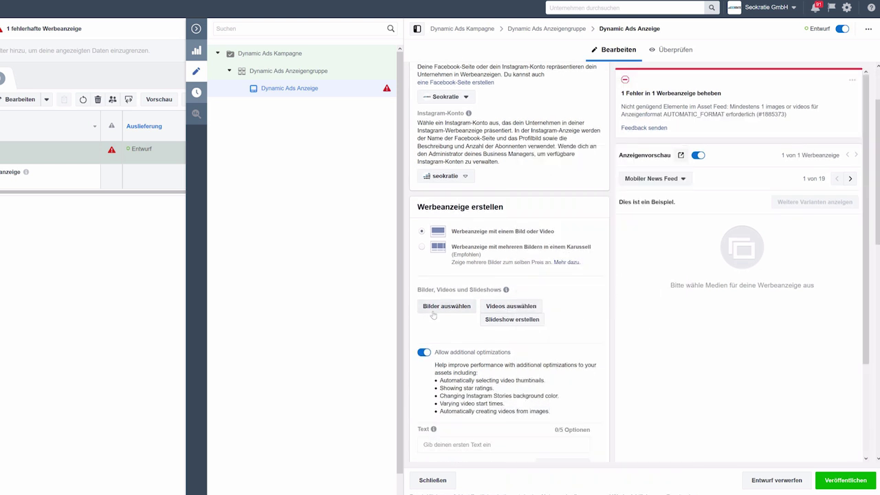
{"action": "left_click", "coordinate": [513, 308]}
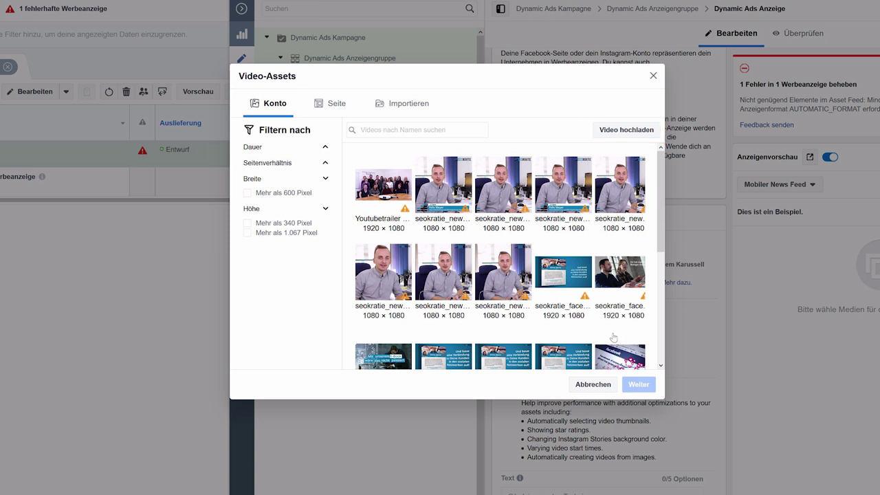
{"action": "left_click", "coordinate": [454, 195]}
{"action": "left_click", "coordinate": [513, 163]}
{"action": "left_click", "coordinate": [564, 166]}
{"action": "left_click", "coordinate": [619, 165]}
{"action": "left_click", "coordinate": [387, 251]}
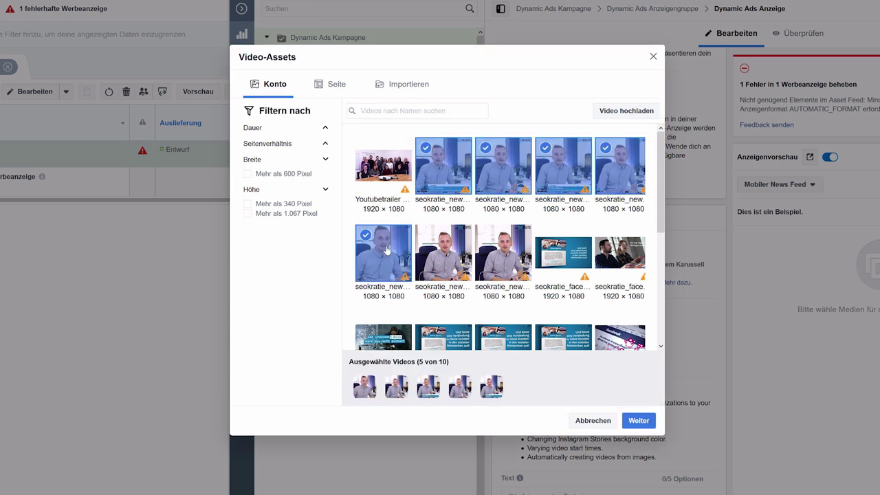
{"action": "left_click", "coordinate": [438, 253]}
{"action": "left_click", "coordinate": [492, 256]}
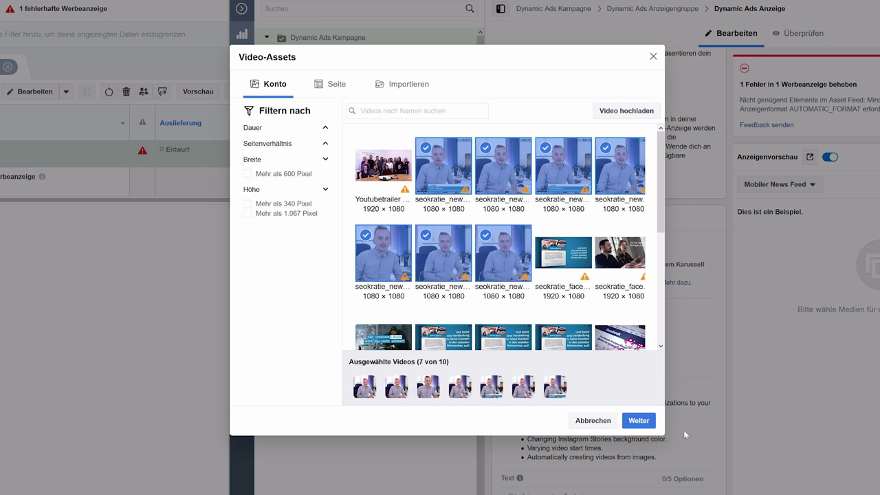
{"action": "left_click", "coordinate": [638, 421]}
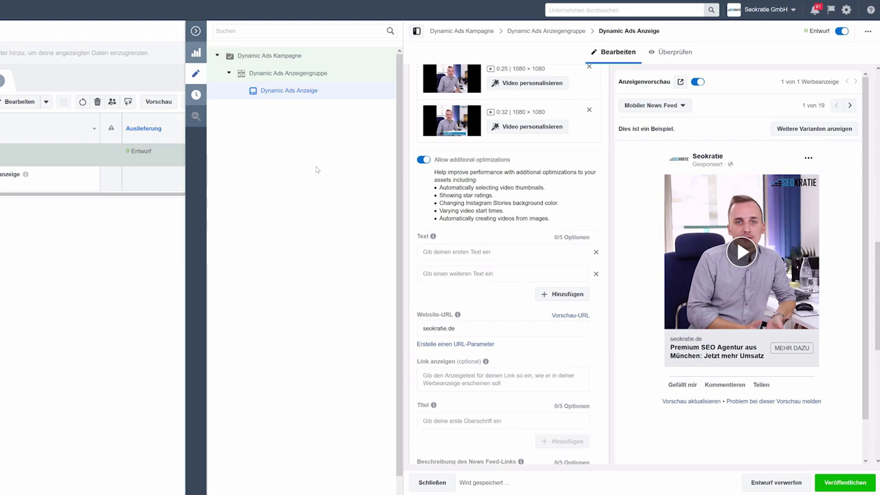
Copy "Wir schreiben über das, was Webseiten wirklich besser macht!" from the Word document into the ad's first text option.
{"action": "key", "text": "alt+Tab"}
{"action": "left_click_drag", "start_coordinate": [232, 152], "coordinate": [83, 153]}
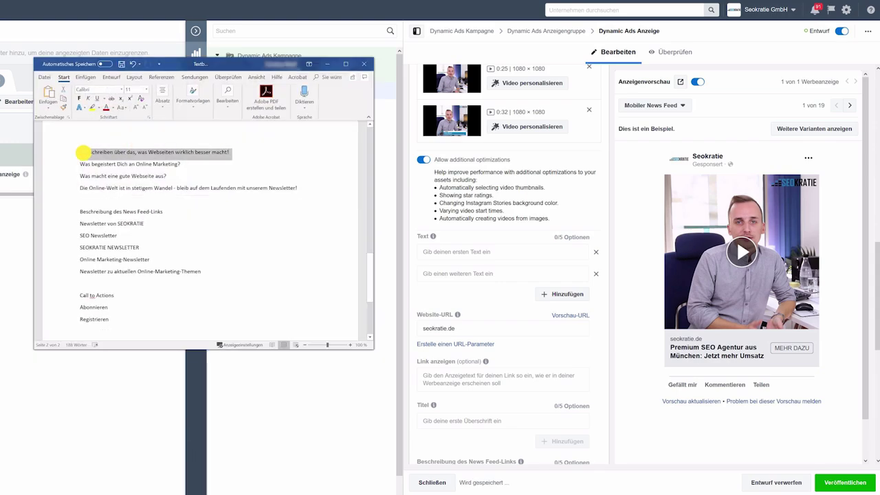
{"action": "key", "text": "ctrl+c"}
{"action": "key", "text": "alt+Tab"}
{"action": "key", "text": "ctrl+v"}
{"action": "key", "text": "Tab"}
Copy "Was begeistert Dich an Online Marketing?" from the Word document into the ad's second text option.
{"action": "key", "text": "alt+Tab"}
{"action": "key", "text": "Down"}
{"action": "key", "text": "shift+End"}
{"action": "key", "text": "ctrl+c"}
{"action": "key", "text": "alt+Tab"}
{"action": "key", "text": "ctrl+v"}
Add a third text option to the ad with "Was macht eine gute Webseite aus?" copied from the Word document.
{"action": "key", "text": "alt+Tab"}
{"action": "key", "text": "Down"}
{"action": "key", "text": "shift+Home"}
{"action": "key", "text": "ctrl+c"}
{"action": "key", "text": "alt+Tab"}
{"action": "left_click", "coordinate": [554, 307]}
{"action": "key", "text": "ctrl+v"}
Add a fourth text option copied from Word: "Die Online-Welt ist in stetigem Wandel - bleib auf dem Laufenden mit unserem Newsletter!".
{"action": "key", "text": "alt+Tab"}
{"action": "key", "text": "Down"}
{"action": "key", "text": "shift+End"}
{"action": "key", "text": "ctrl+c"}
{"action": "key", "text": "alt+Tab"}
{"action": "left_click", "coordinate": [555, 322]}
{"action": "key", "text": "ctrl+v"}
{"action": "left_click", "coordinate": [564, 354]}
Add five News Feed link descriptions: Newsletter von SEOKRATIE, SEO Newsletter, SEOKRATIE NEWSLETTER, Online Marketing-Newsletter, Newsletter zu aktuellen Online-Marketing-Themen.
{"action": "scroll", "coordinate": [564, 355], "scroll_direction": "down", "scroll_amount": 3}
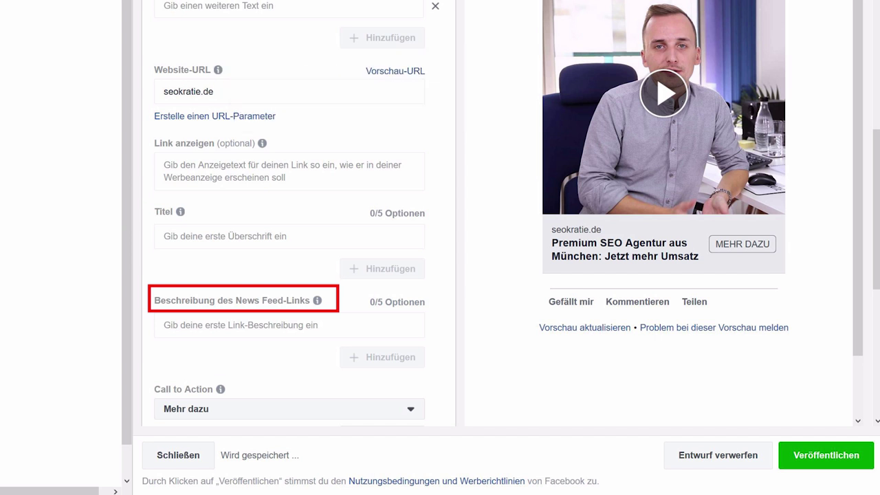
{"action": "left_click", "coordinate": [289, 325]}
{"action": "type", "text": "Newsletter von SEOKRATIE"}
{"action": "left_click", "coordinate": [369, 358]}
{"action": "type", "text": "SEO Newsletter"}
{"action": "left_click", "coordinate": [382, 391]}
{"action": "type", "text": "SEOKRATIE NEWSLETTER"}
{"action": "left_click", "coordinate": [383, 426]}
{"action": "type", "text": "Online Marketing-Newsletter"}
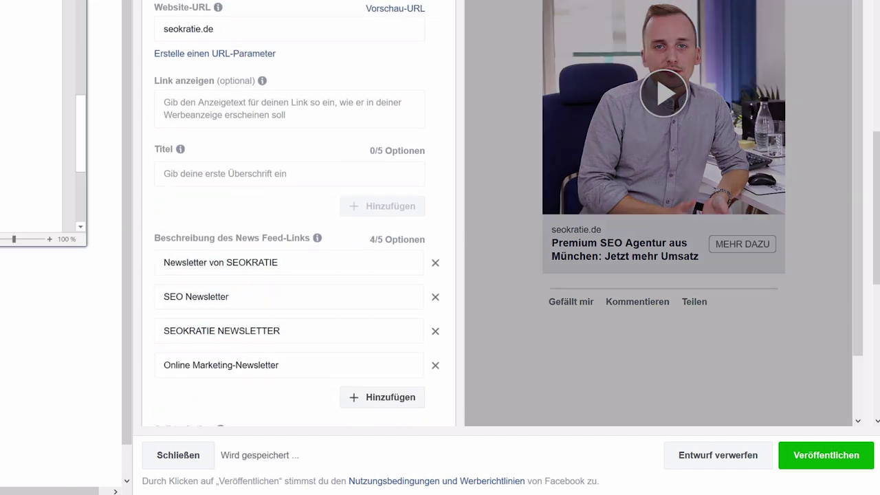
{"action": "left_click", "coordinate": [382, 396]}
{"action": "type", "text": "Newsletter zu aktuellen Online-Marketing-Themen"}
Set Abonnieren and Registrieren as the ad's two call-to-action options and publish the ad.
{"action": "scroll", "coordinate": [289, 378], "scroll_direction": "down", "scroll_amount": 3}
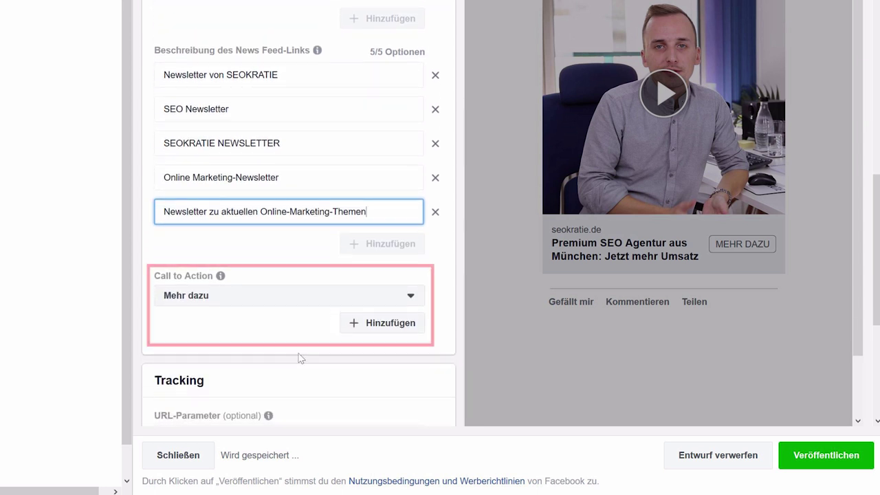
{"action": "left_click", "coordinate": [411, 296]}
{"action": "scroll", "coordinate": [369, 335], "scroll_direction": "down", "scroll_amount": 2}
{"action": "scroll", "coordinate": [368, 335], "scroll_direction": "up", "scroll_amount": 4}
{"action": "left_click", "coordinate": [249, 320]}
{"action": "left_click", "coordinate": [404, 322]}
{"action": "left_click", "coordinate": [404, 324]}
{"action": "left_click", "coordinate": [245, 306]}
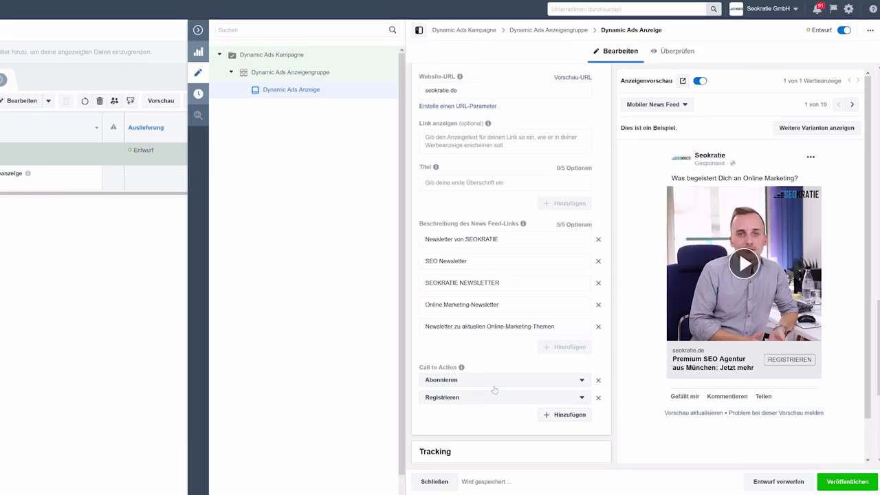
{"action": "left_click", "coordinate": [847, 484]}
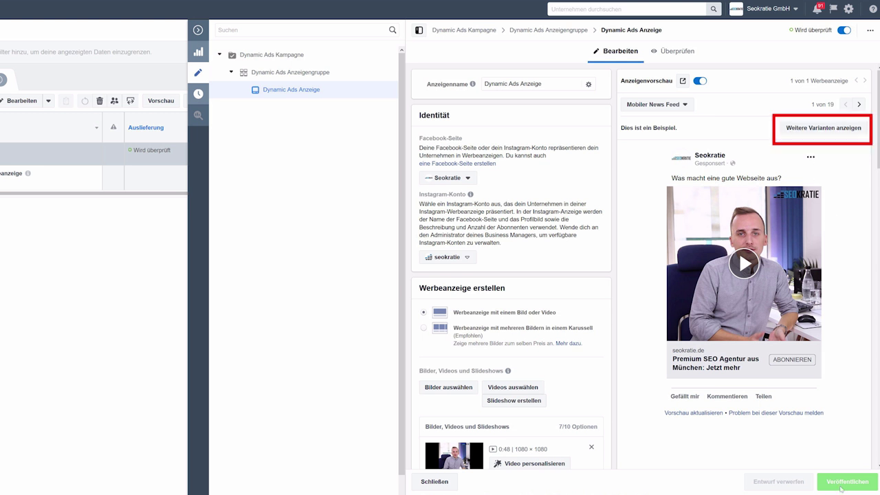
Preview an ad variant with another video, description Online Marketing-Newsletter, call to action Abonnieren and text "Was macht eine gute Webseite aus?".
{"action": "left_click", "coordinate": [817, 129]}
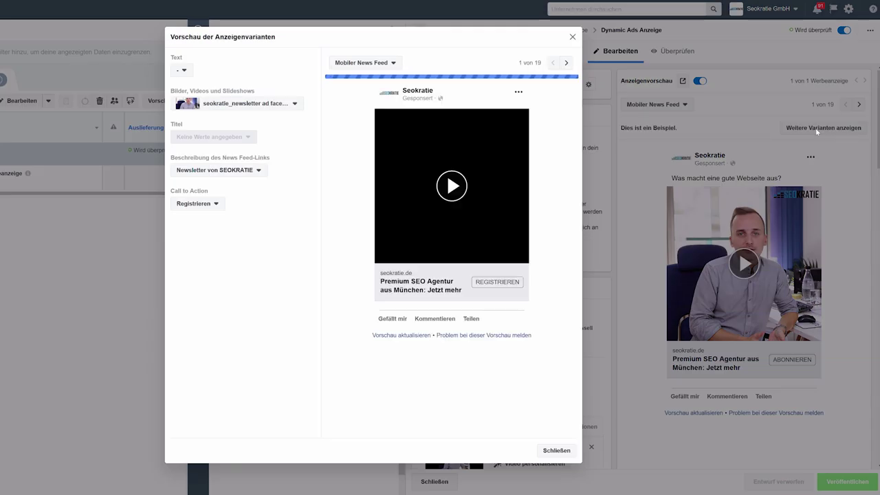
{"action": "left_click", "coordinate": [281, 103]}
{"action": "left_click", "coordinate": [253, 226]}
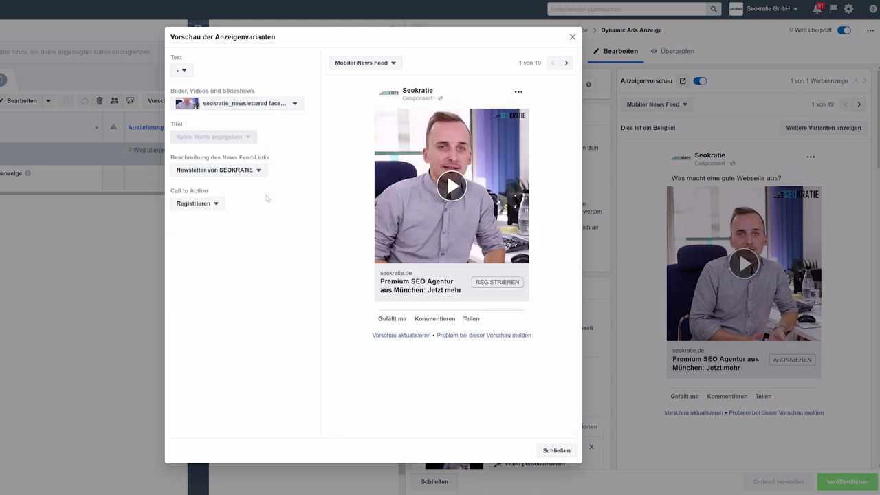
{"action": "left_click", "coordinate": [257, 172]}
{"action": "left_click", "coordinate": [242, 214]}
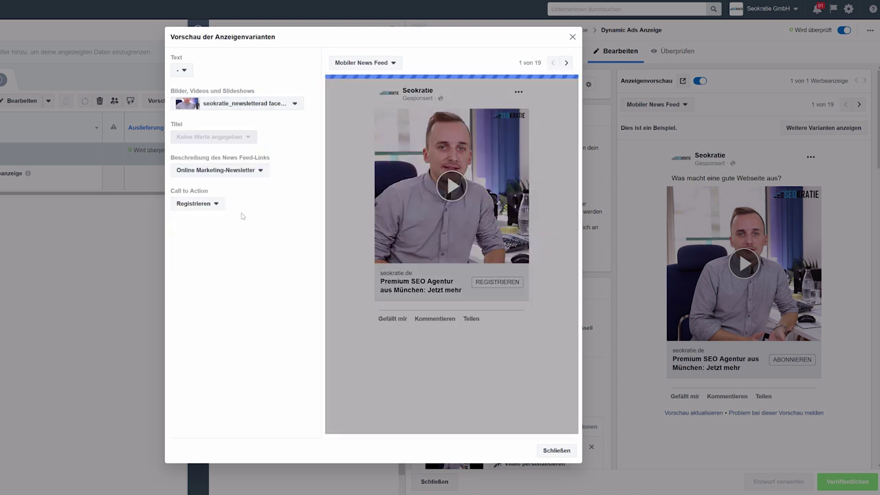
{"action": "left_click", "coordinate": [196, 203]}
{"action": "left_click", "coordinate": [193, 234]}
{"action": "left_click", "coordinate": [183, 70]}
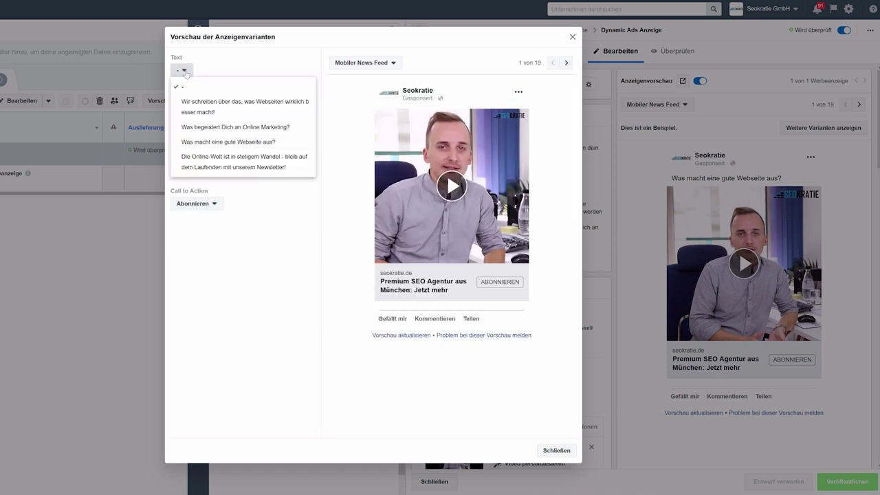
{"action": "left_click", "coordinate": [213, 141]}
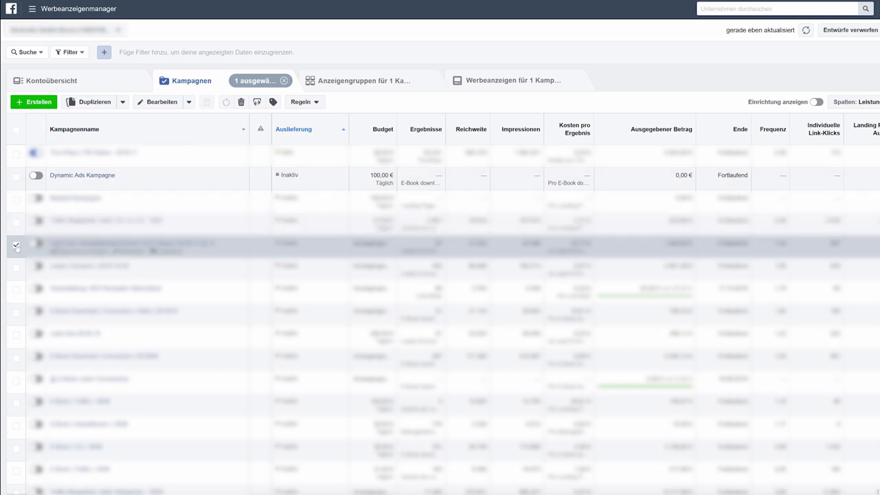
Select only the campaign Dynamic Ads Kampagne, and select the first ad set in the ad set list.
{"action": "left_click", "coordinate": [16, 246]}
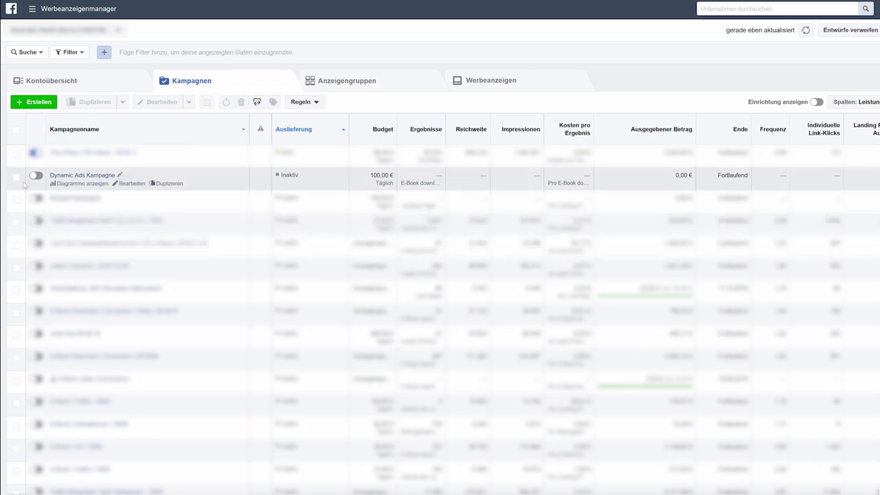
{"action": "left_click", "coordinate": [16, 178]}
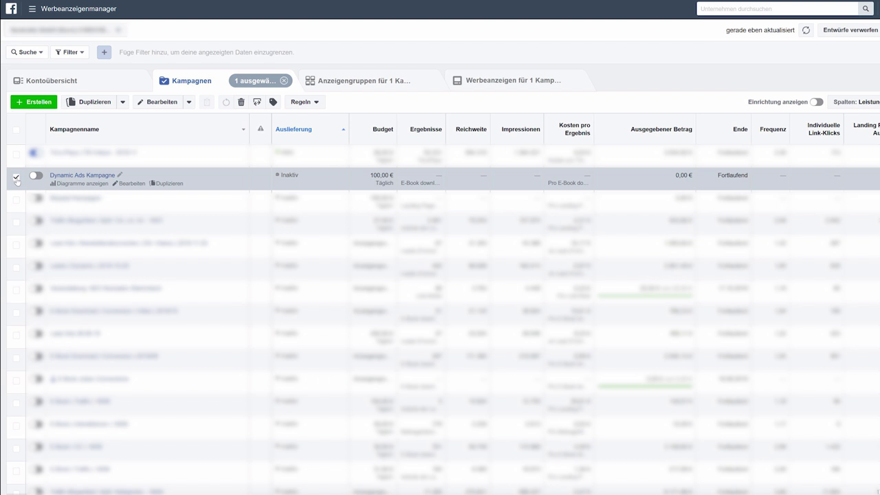
{"action": "left_click", "coordinate": [362, 81]}
{"action": "left_click", "coordinate": [16, 152]}
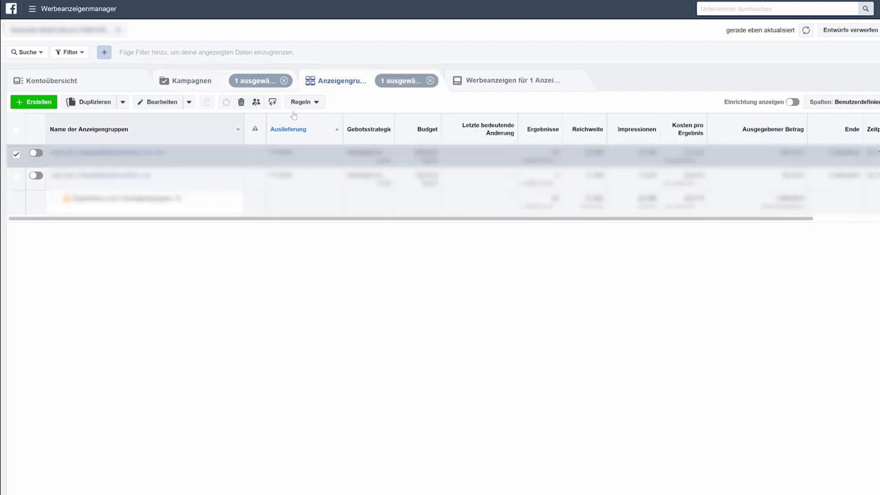
Break down the selected ad set's ads by the dynamic element Bild, Video und Slideshow.
{"action": "left_click", "coordinate": [485, 81]}
{"action": "left_click", "coordinate": [856, 106]}
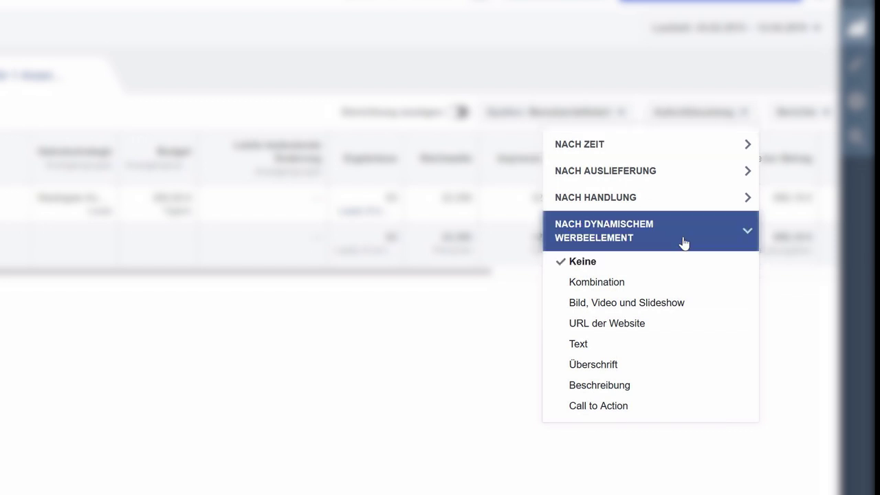
{"action": "left_click", "coordinate": [670, 308]}
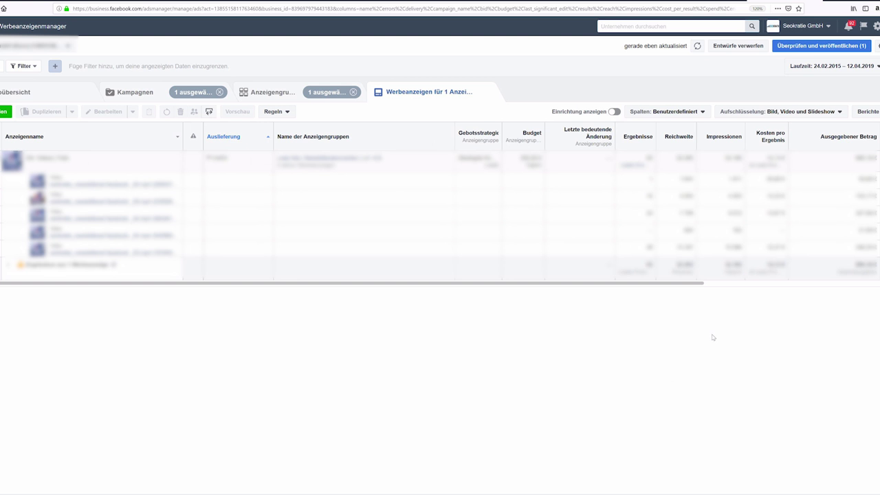